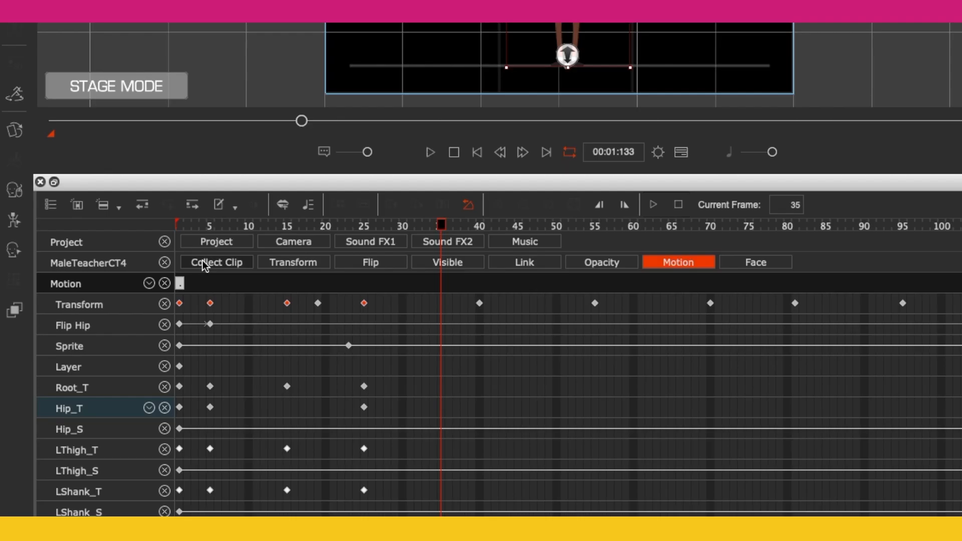
Step: Show the teacher character's Collect Clip track and mark the range from frame 1 to frame 25 on it
{"action": "left_click_drag", "start_coordinate": [434, 224], "coordinate": [123, 225]}
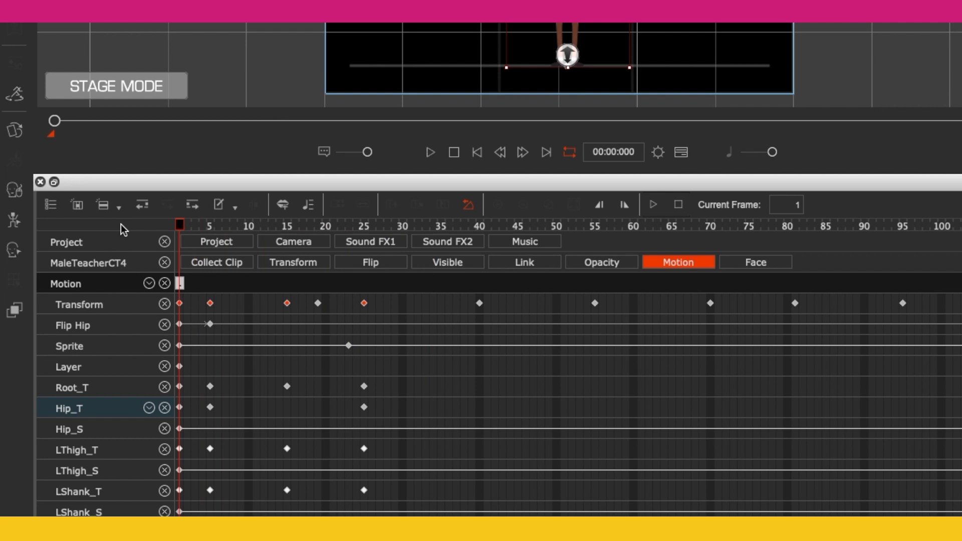
{"action": "left_click", "coordinate": [216, 262]}
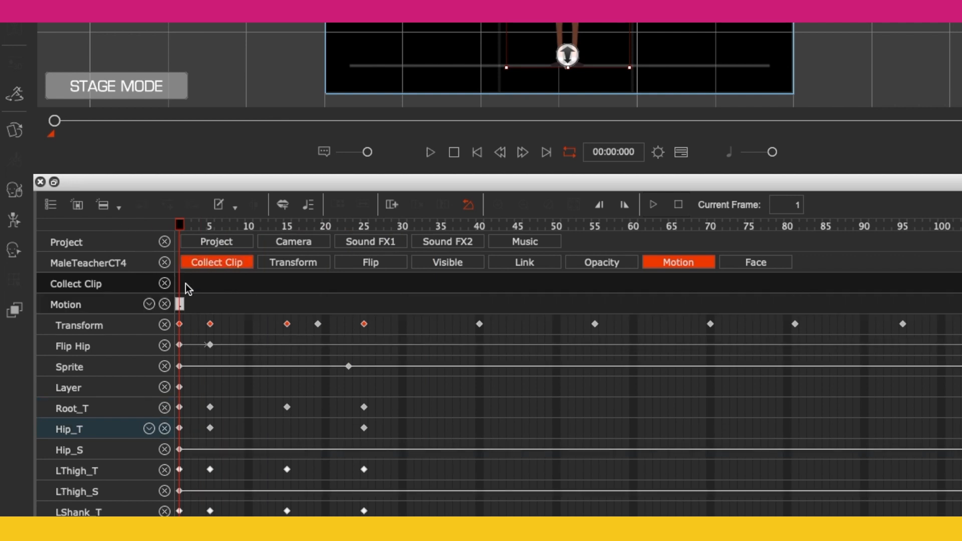
{"action": "left_click_drag", "start_coordinate": [182, 286], "coordinate": [361, 273]}
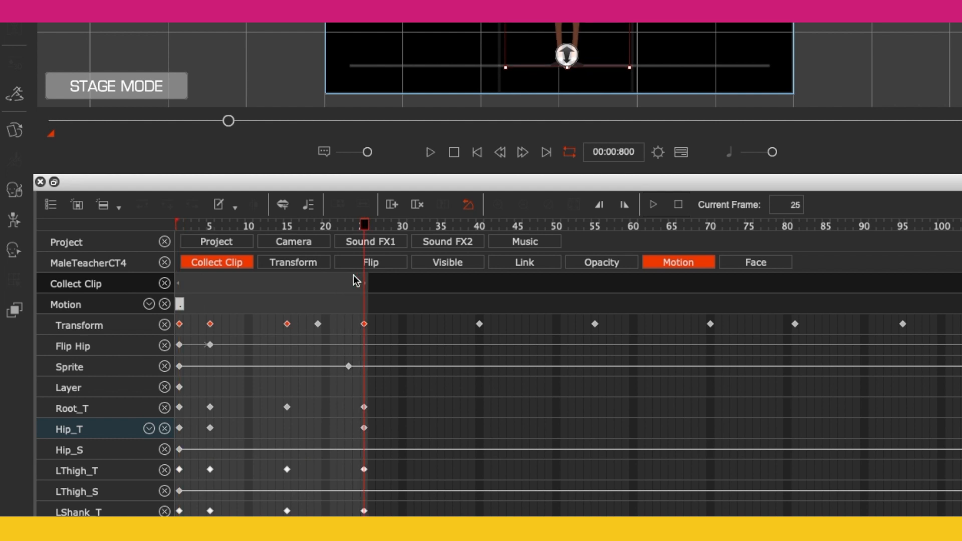
Step: Export the marked clip range as a motion file named Wave_S into a new folder called WAVING
{"action": "right_click", "coordinate": [308, 280]}
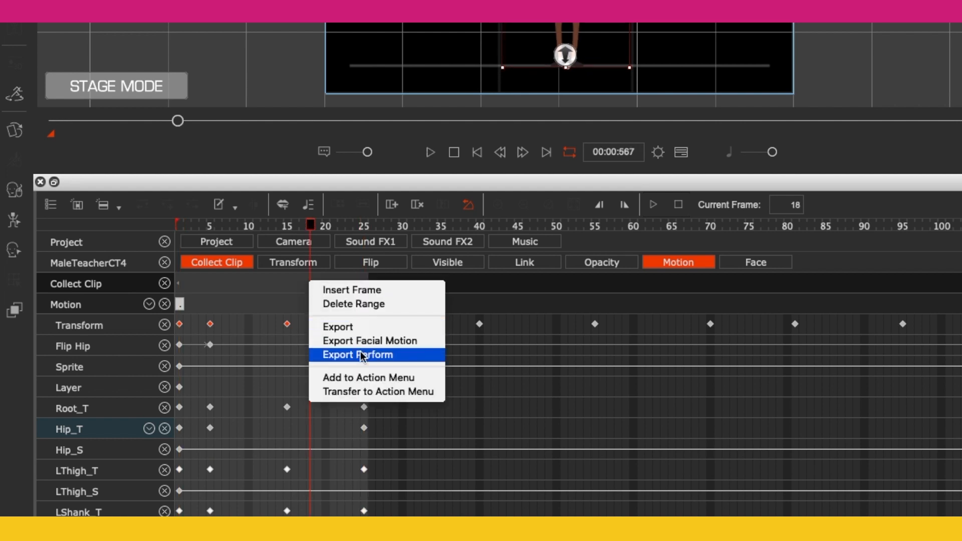
{"action": "left_click", "coordinate": [359, 330]}
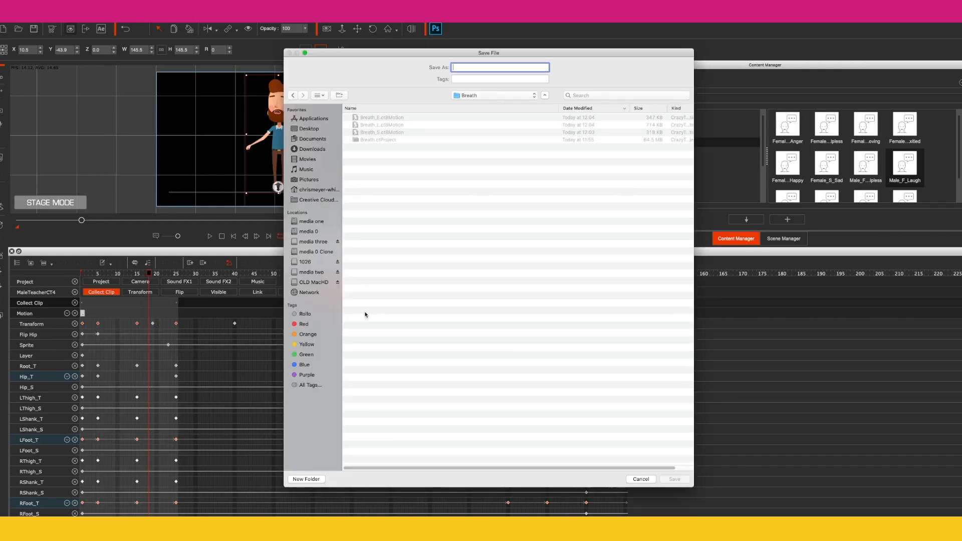
{"action": "left_click", "coordinate": [478, 95]}
{"action": "left_click", "coordinate": [491, 104]}
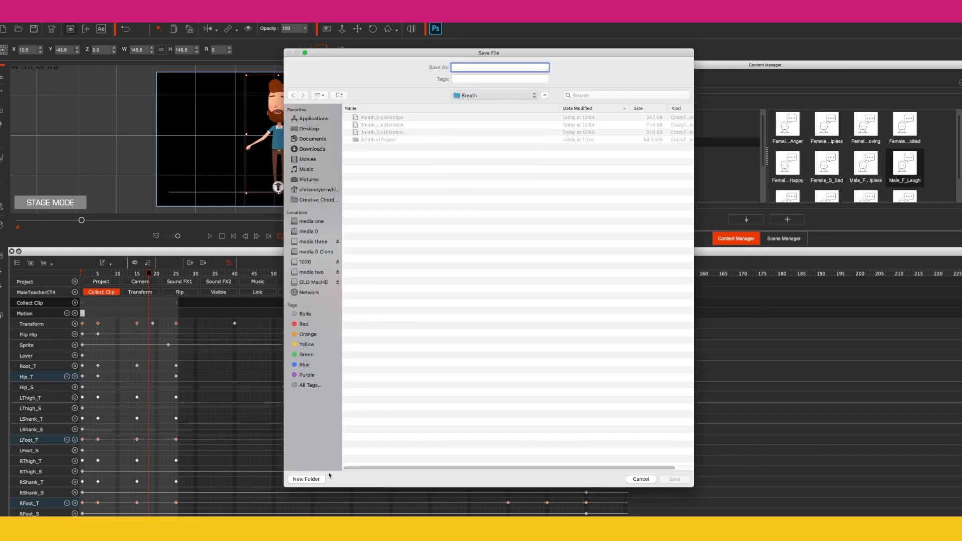
{"action": "left_click", "coordinate": [307, 479]}
{"action": "type", "text": "WAVING"}
{"action": "key", "text": "Return"}
{"action": "type", "text": "W"}
{"action": "key", "text": "Tab"}
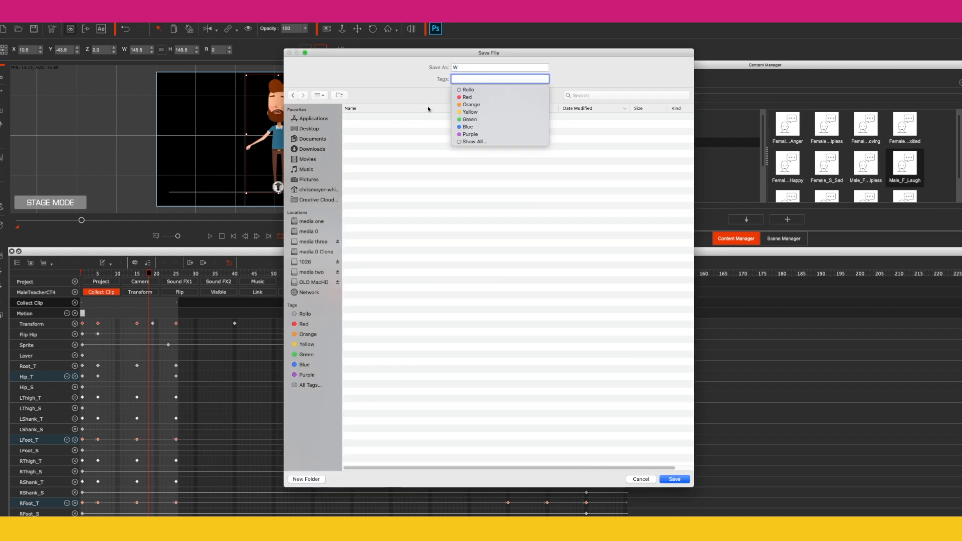
{"action": "left_click", "coordinate": [468, 67]}
{"action": "type", "text": "ave_S"}
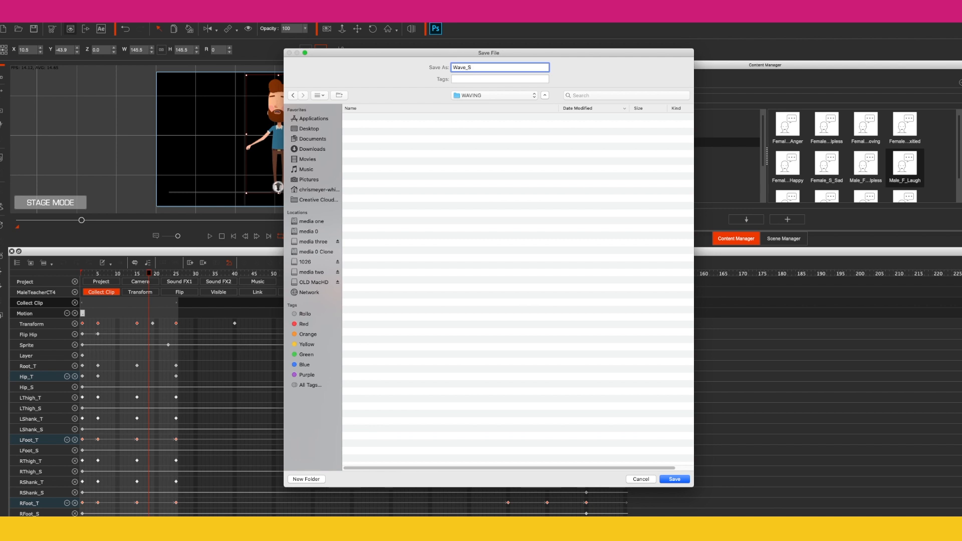
{"action": "key", "text": "Return"}
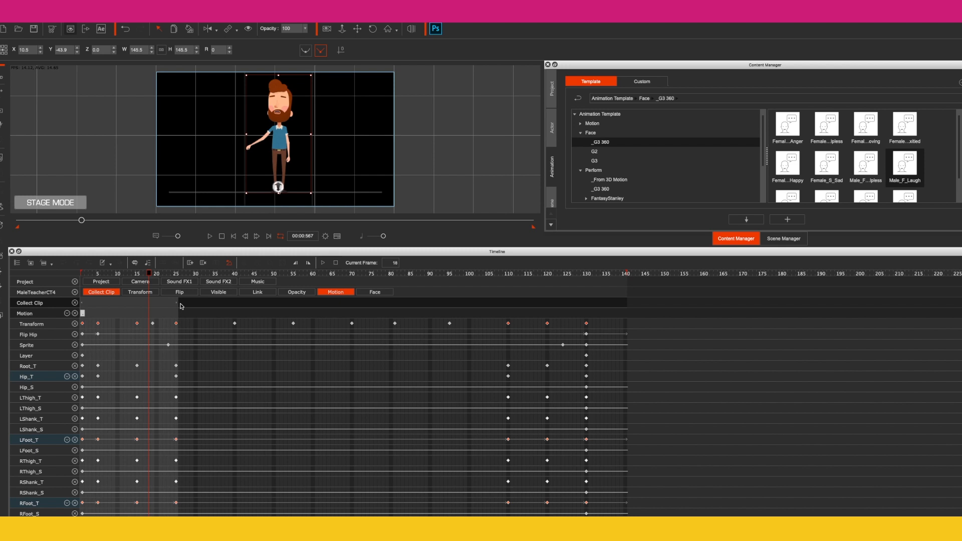
Step: Mark frames 26 to 110 on the Collect Clip track and preview the waving section
{"action": "left_click_drag", "start_coordinate": [181, 304], "coordinate": [509, 301]}
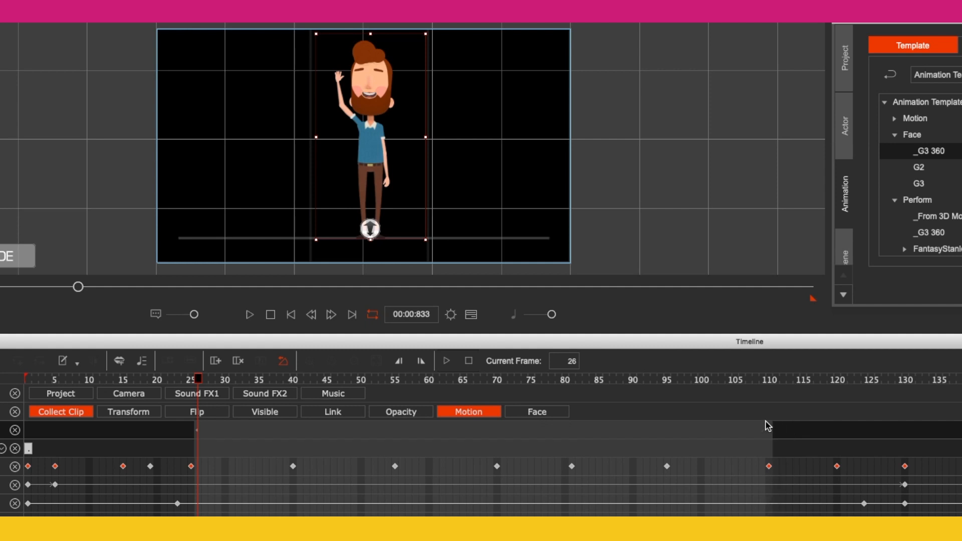
{"action": "left_click", "coordinate": [767, 426]}
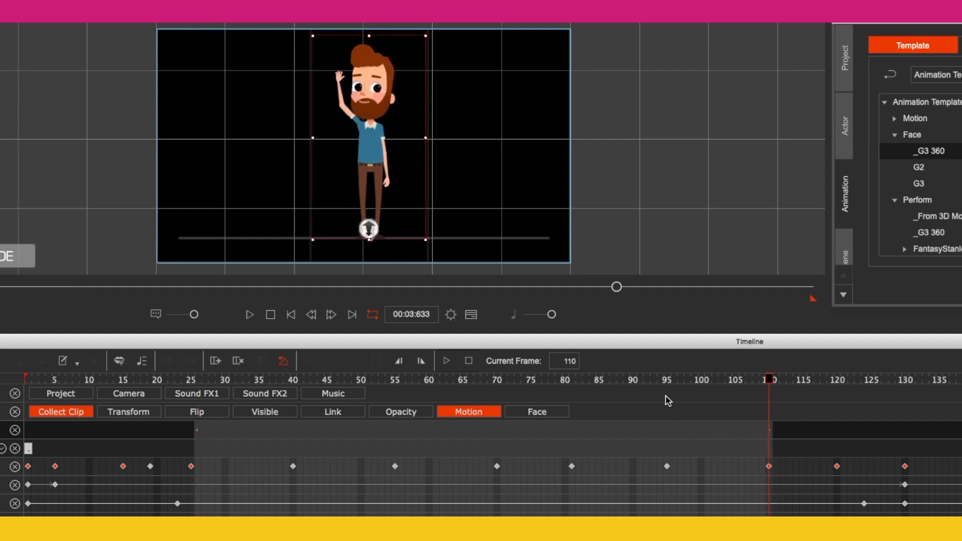
{"action": "left_click_drag", "start_coordinate": [657, 380], "coordinate": [604, 390]}
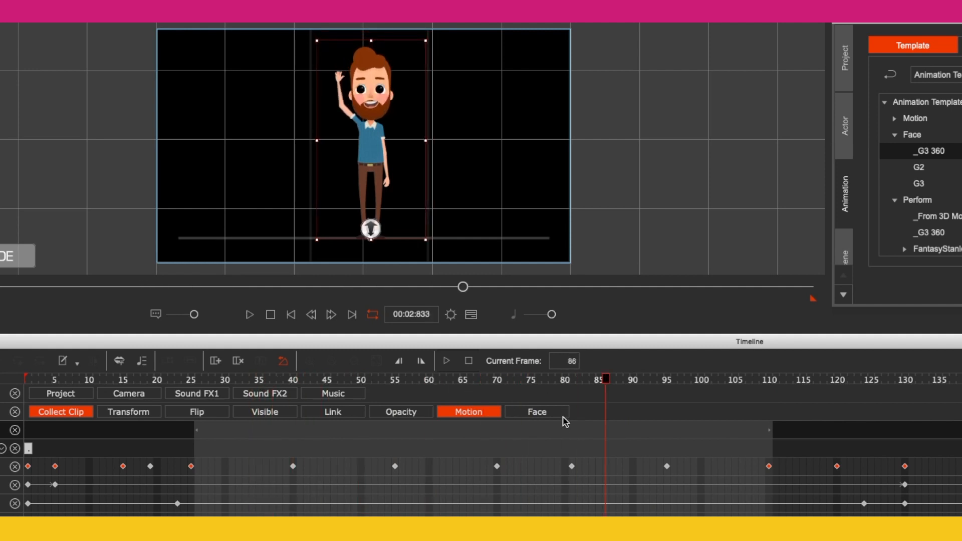
Step: Export the marked waving loop as a motion file named Wave_L in the WAVING folder
{"action": "right_click", "coordinate": [557, 432]}
{"action": "left_click", "coordinate": [591, 474]}
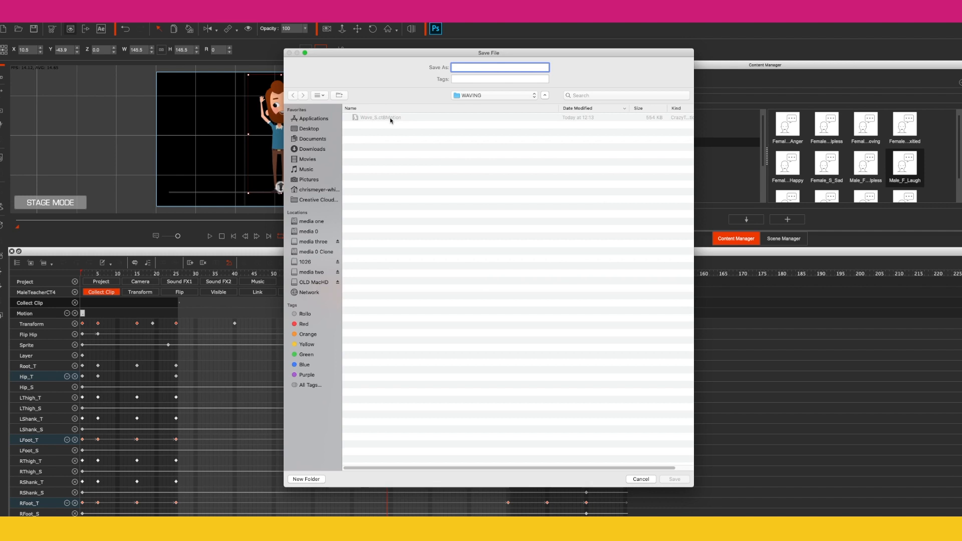
{"action": "left_click", "coordinate": [564, 107]}
{"action": "left_click", "coordinate": [485, 68]}
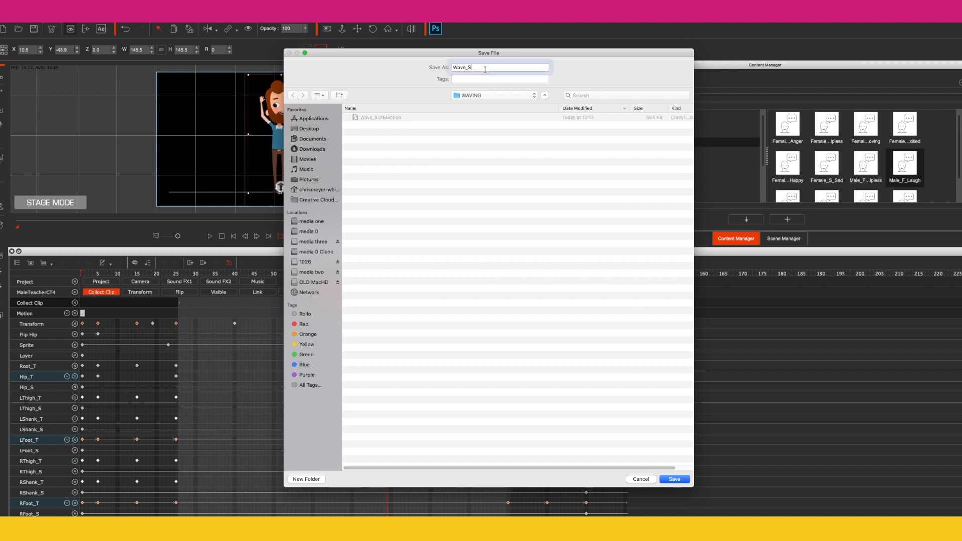
{"action": "type", "text": "L"}
{"action": "key", "text": "Return"}
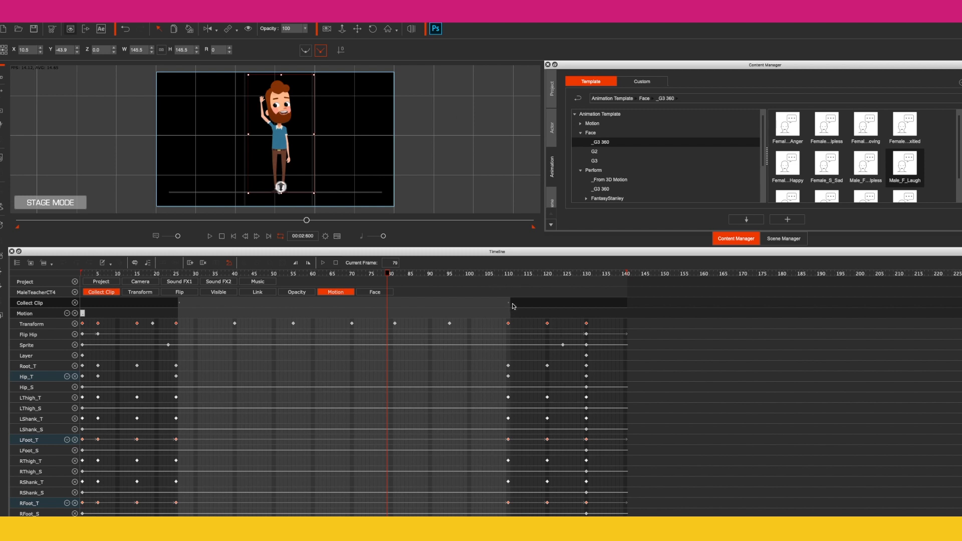
Step: Mark the remaining frames from 111 to 140 on the Collect Clip track and preview the arm lowering
{"action": "left_click_drag", "start_coordinate": [513, 306], "coordinate": [637, 303]}
{"action": "left_click", "coordinate": [524, 274]}
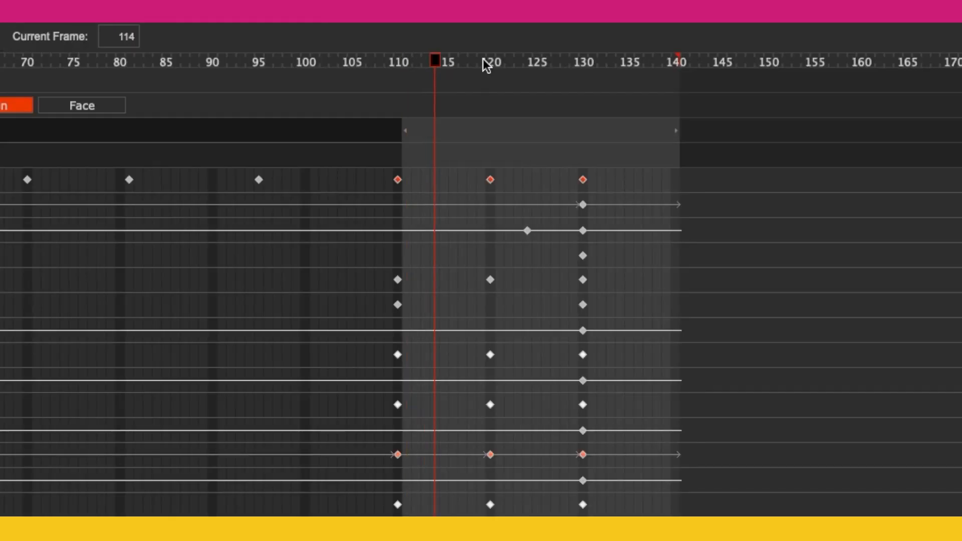
{"action": "left_click_drag", "start_coordinate": [484, 58], "coordinate": [555, 59]}
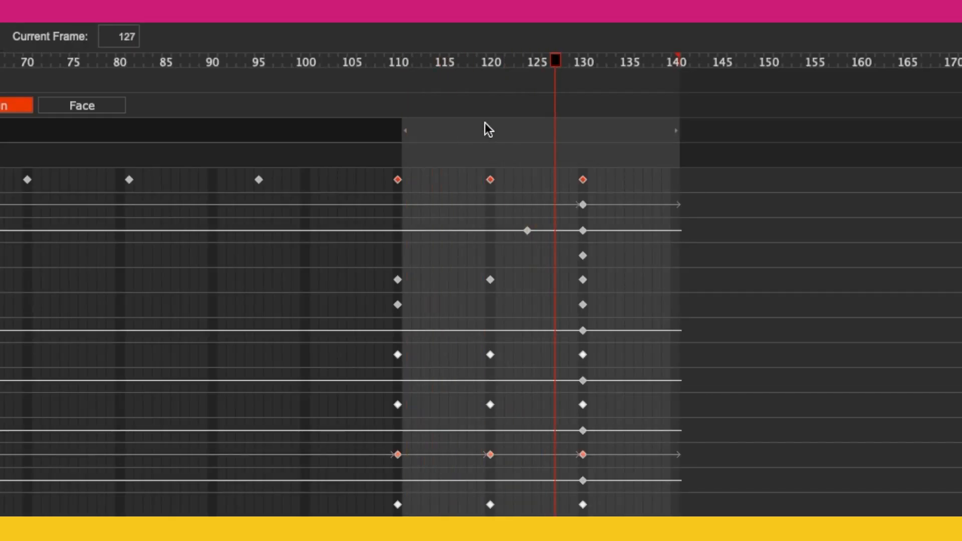
Step: Export the marked ending section as a motion file named Wave_E in the WAVING folder
{"action": "right_click", "coordinate": [483, 125]}
{"action": "left_click", "coordinate": [512, 179]}
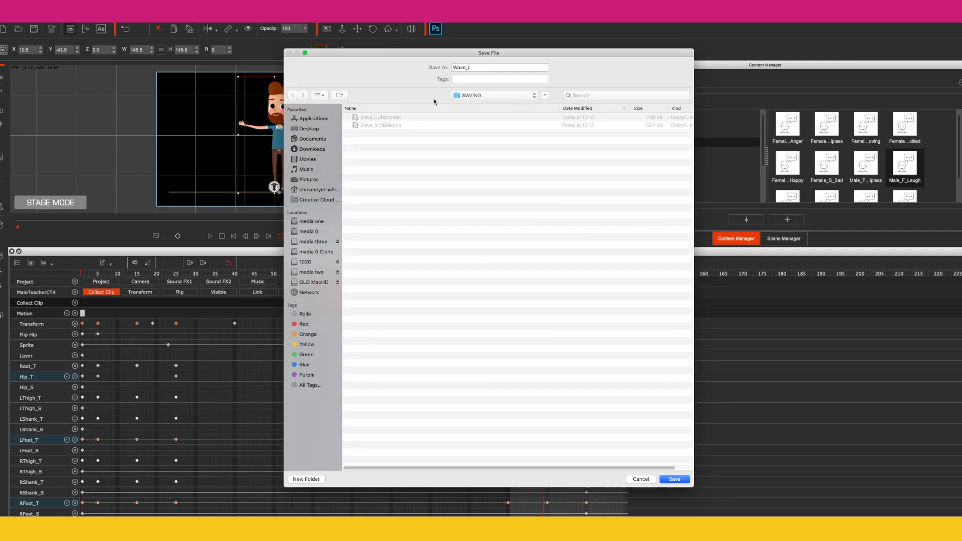
{"action": "left_click", "coordinate": [483, 67]}
{"action": "key", "text": "BackSpace"}
{"action": "type", "text": "E"}
{"action": "key", "text": "Return"}
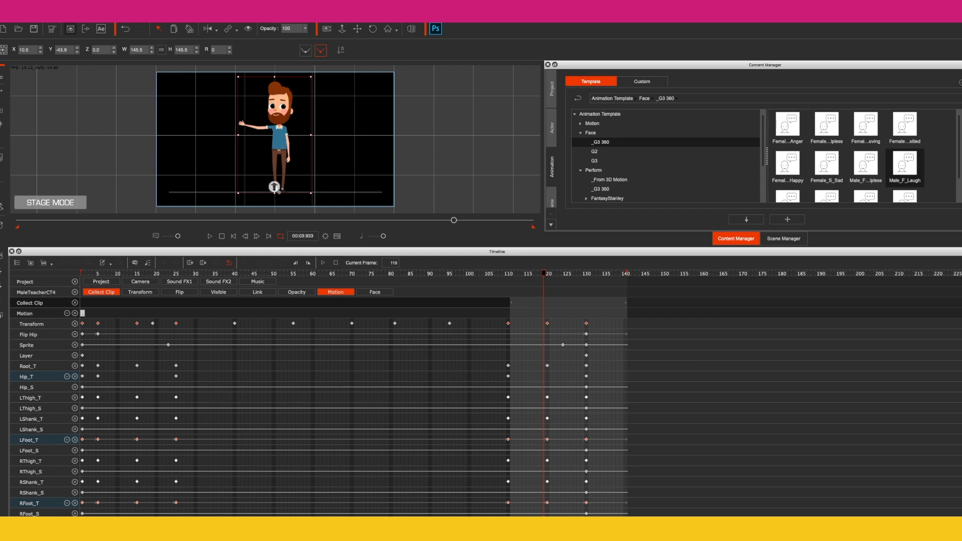
Step: Start a new empty project and import the Male-Teacher.ctTBactor model into it
{"action": "left_click", "coordinate": [125, 14]}
{"action": "left_click", "coordinate": [491, 320]}
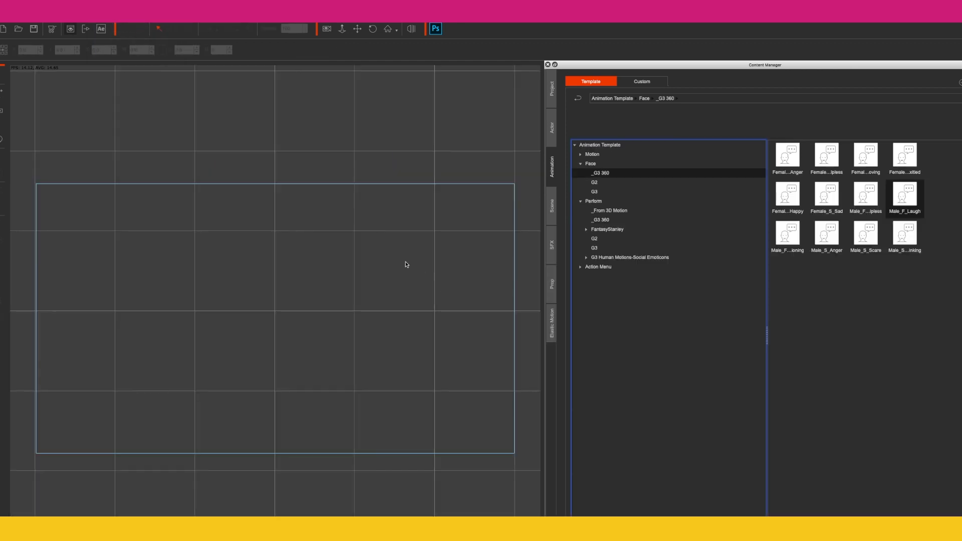
{"action": "left_click", "coordinate": [103, 6]}
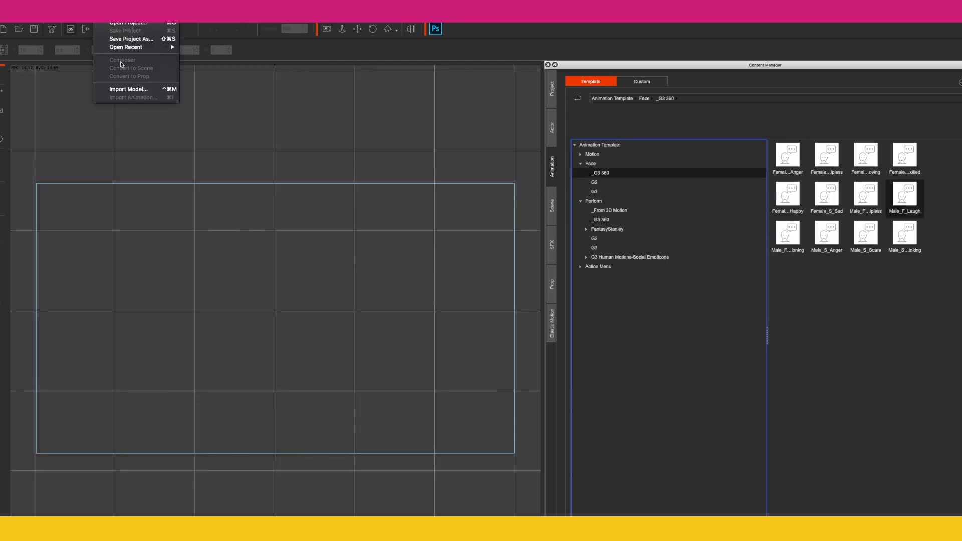
{"action": "left_click", "coordinate": [128, 88]}
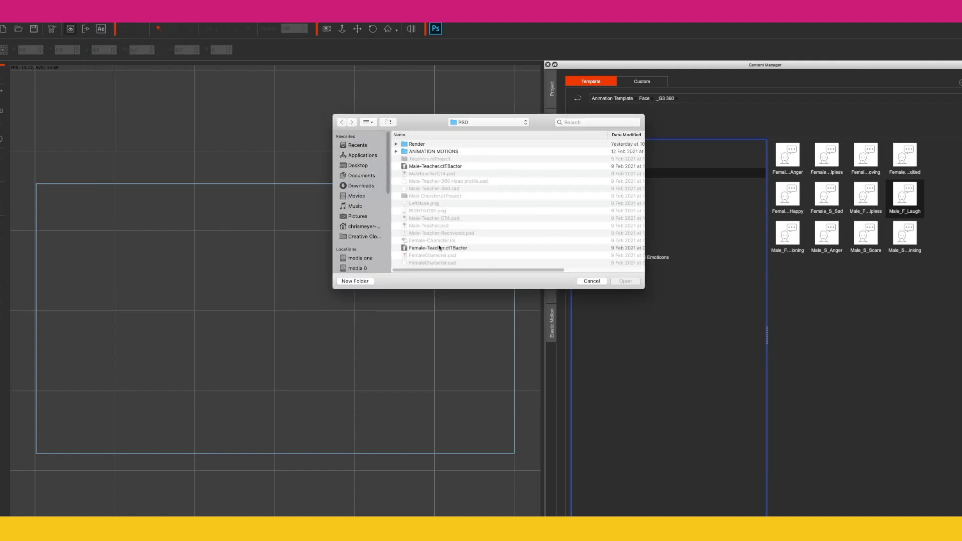
{"action": "double_click", "coordinate": [433, 167]}
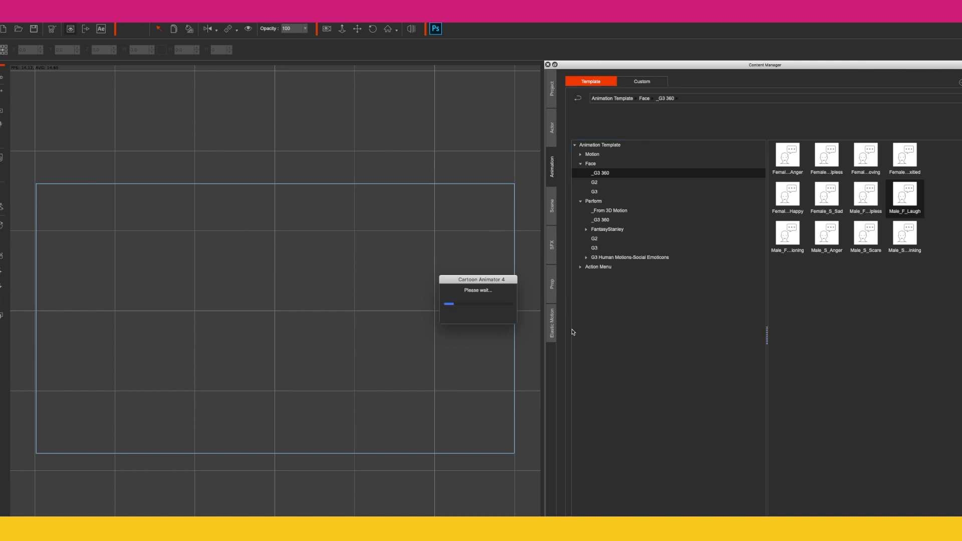
Step: Add the Classroom 02 template image to the scene as a background
{"action": "left_click", "coordinate": [551, 213]}
{"action": "left_click", "coordinate": [596, 164]}
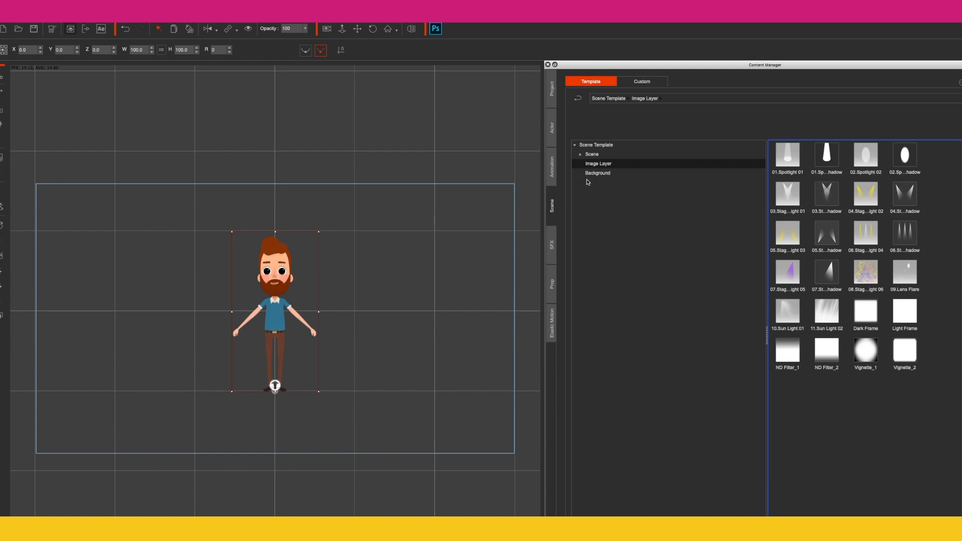
{"action": "left_click", "coordinate": [592, 173]}
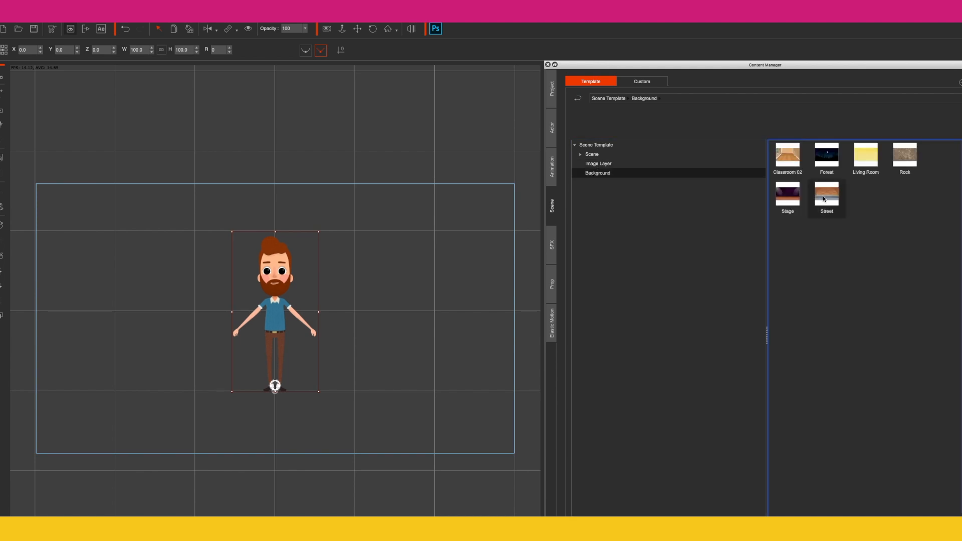
{"action": "left_click_drag", "start_coordinate": [789, 161], "coordinate": [477, 281]}
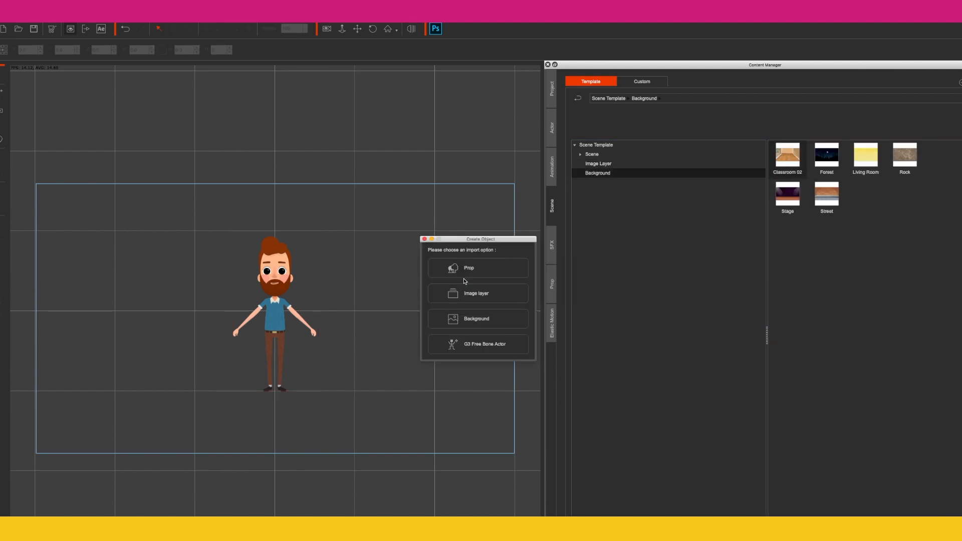
{"action": "left_click", "coordinate": [486, 319]}
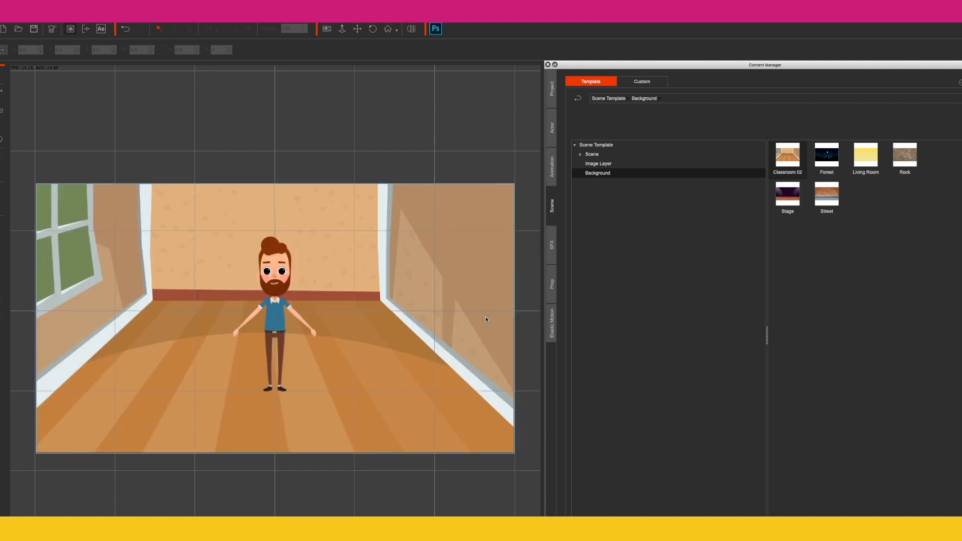
Step: Enlarge the teacher character to about 117.8 in width and height and move it slightly lower in the classroom
{"action": "left_click", "coordinate": [282, 320]}
{"action": "left_click_drag", "start_coordinate": [331, 220], "coordinate": [343, 207]}
{"action": "left_click_drag", "start_coordinate": [274, 255], "coordinate": [274, 267]}
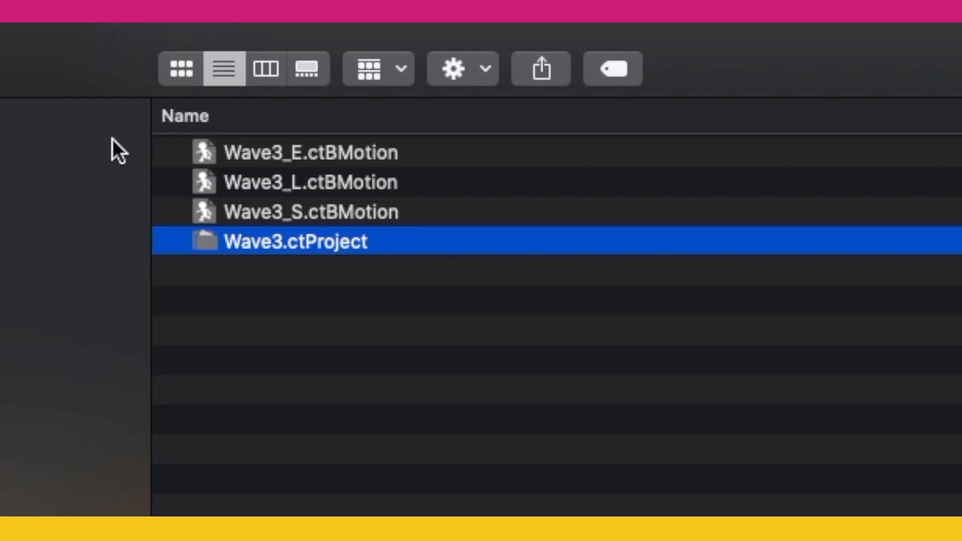
Step: Apply the motion files Wave3_S, Wave3_L and Wave3_E from the Wave3 folder to the character, one after another
{"action": "left_click", "coordinate": [295, 153]}
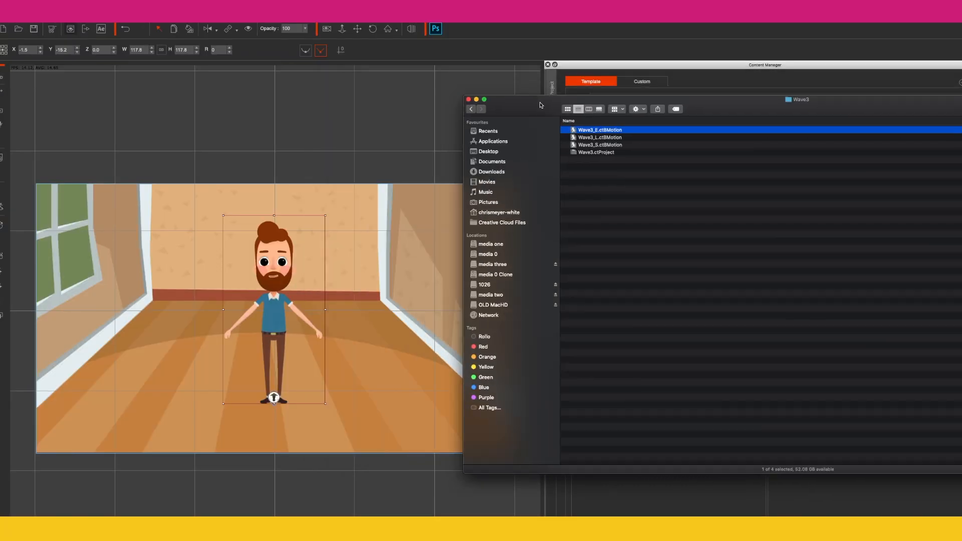
{"action": "left_click_drag", "start_coordinate": [646, 153], "coordinate": [281, 263]}
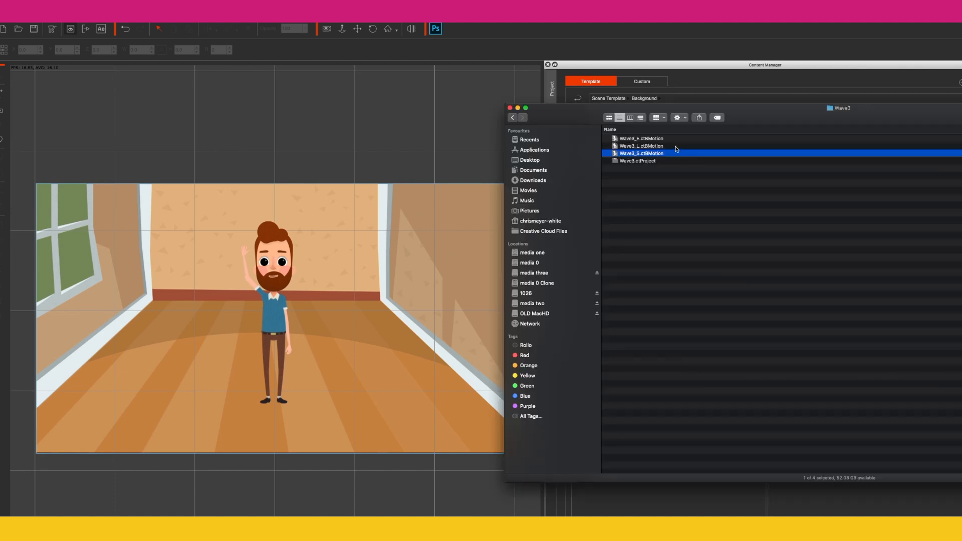
{"action": "left_click", "coordinate": [641, 146]}
{"action": "left_click_drag", "start_coordinate": [641, 146], "coordinate": [275, 271]}
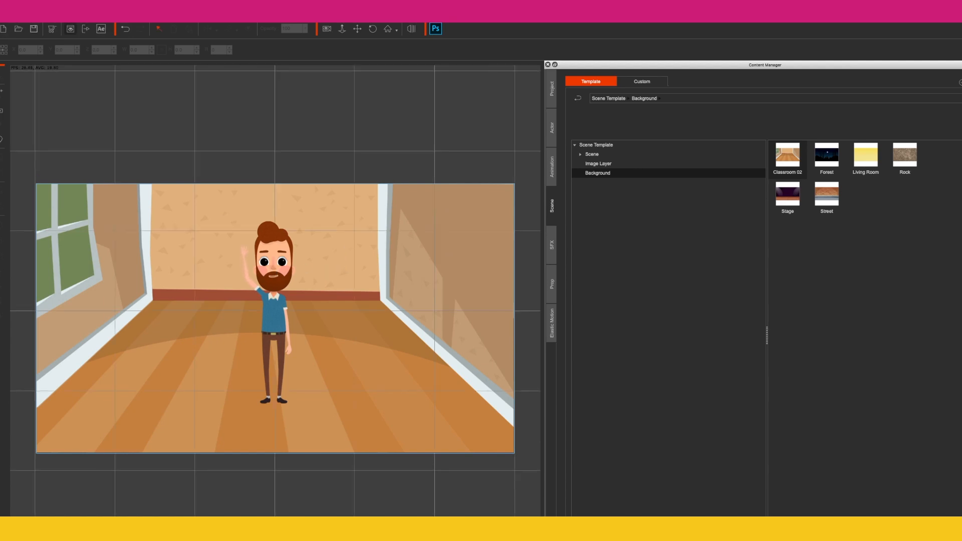
{"action": "key", "text": "super+Tab"}
{"action": "left_click_drag", "start_coordinate": [655, 139], "coordinate": [287, 264]}
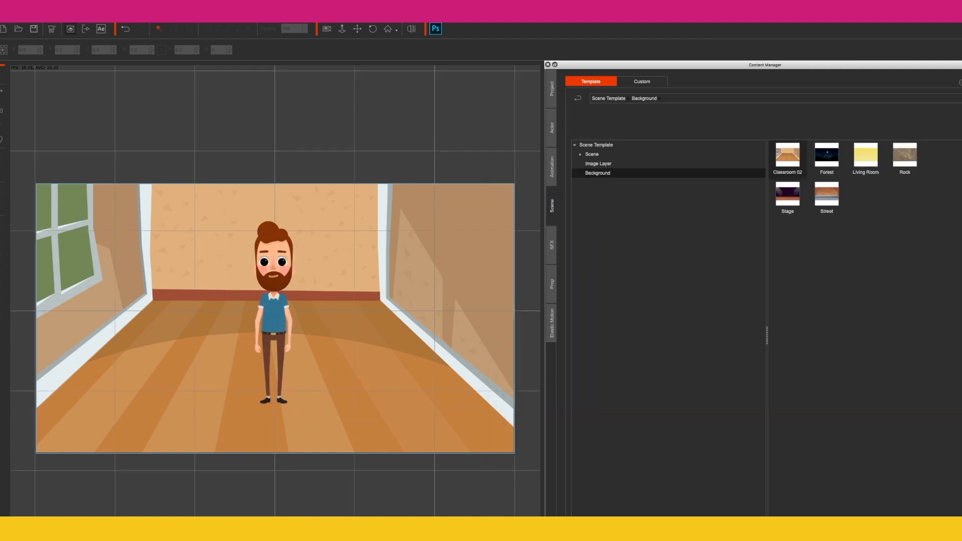
Step: Set the project's total animation length to 140 frames in the project settings
{"action": "key", "text": "super+shift+p"}
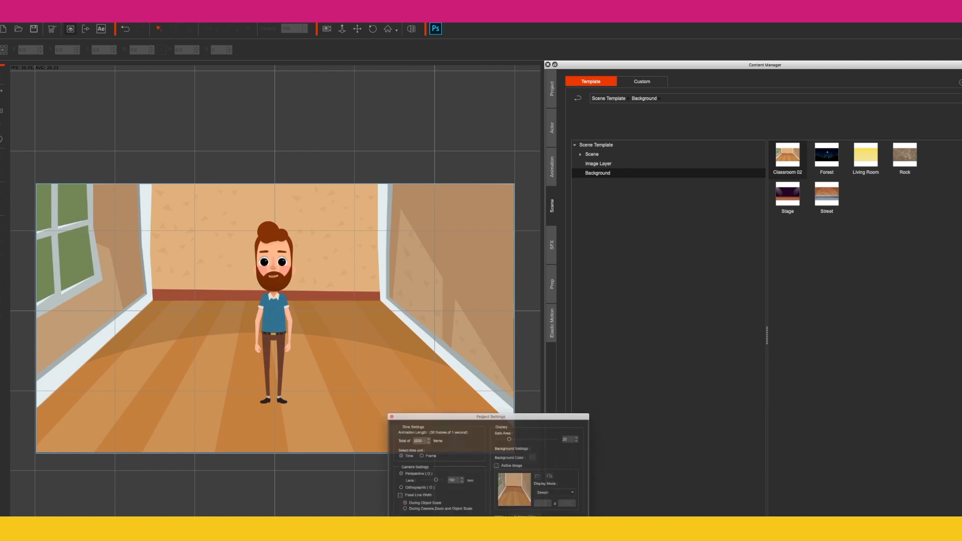
{"action": "key", "text": "Escape"}
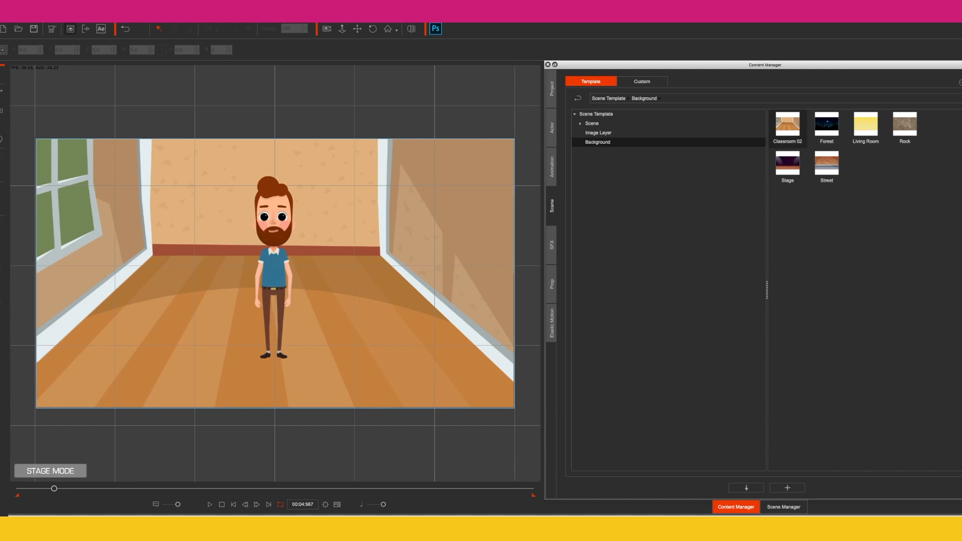
{"action": "left_click", "coordinate": [325, 505]}
{"action": "double_click", "coordinate": [401, 439]}
{"action": "type", "text": "1"}
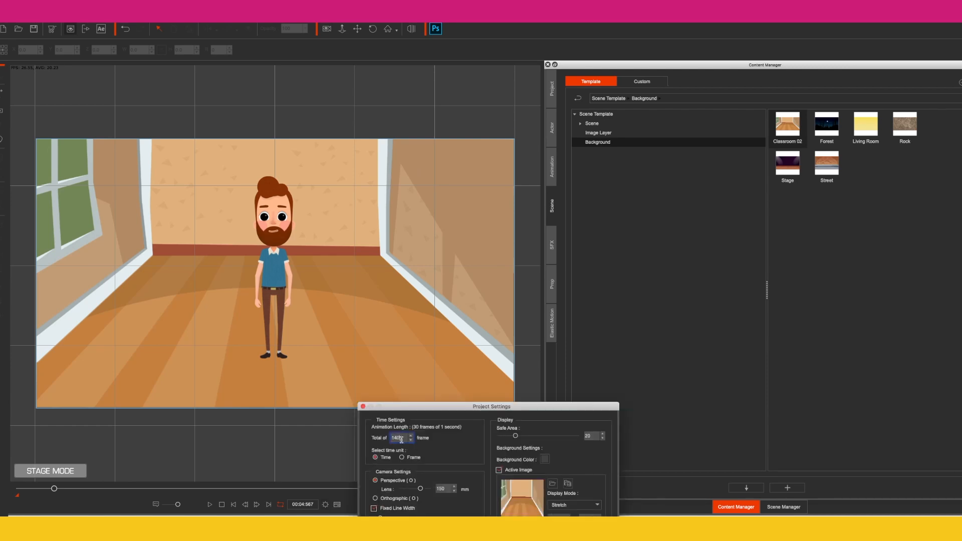
{"action": "type", "text": "40"}
{"action": "key", "text": "Return"}
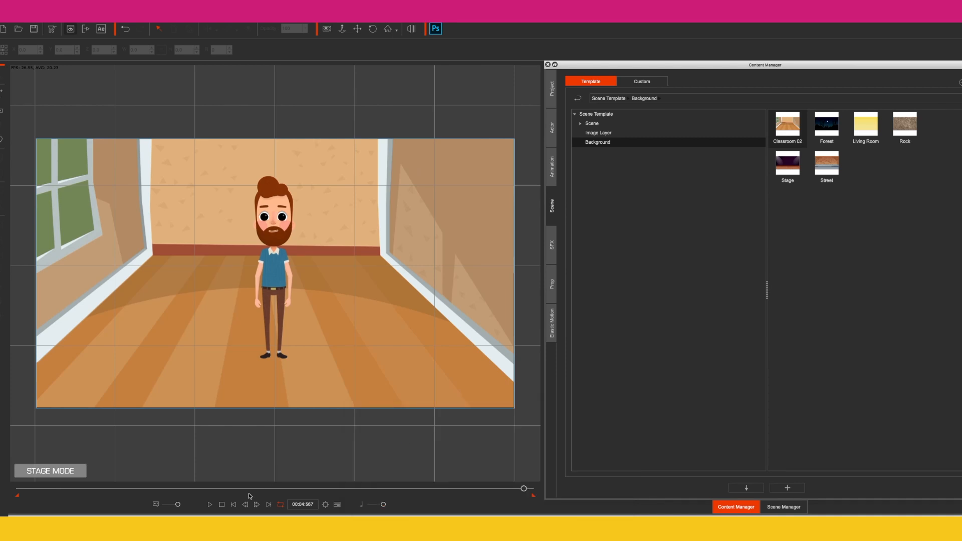
Step: Return to the first frame and replace the classroom background with the Stage template image
{"action": "left_click", "coordinate": [234, 505]}
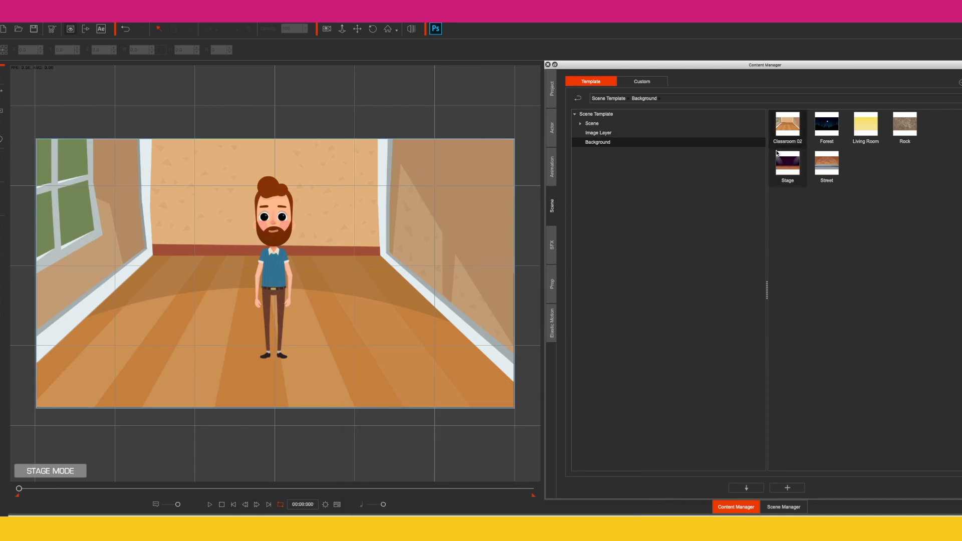
{"action": "left_click_drag", "start_coordinate": [790, 163], "coordinate": [387, 282]}
{"action": "left_click", "coordinate": [476, 325]}
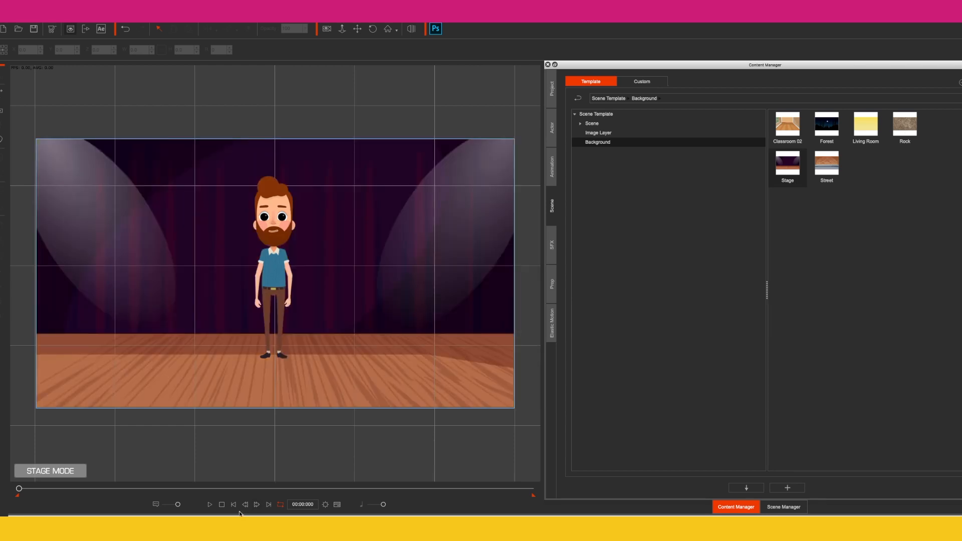
Step: Apply the Male_F_Laugh face animation from the _G3 360 templates to the teacher character and preview the combined animation
{"action": "left_click", "coordinate": [552, 167]}
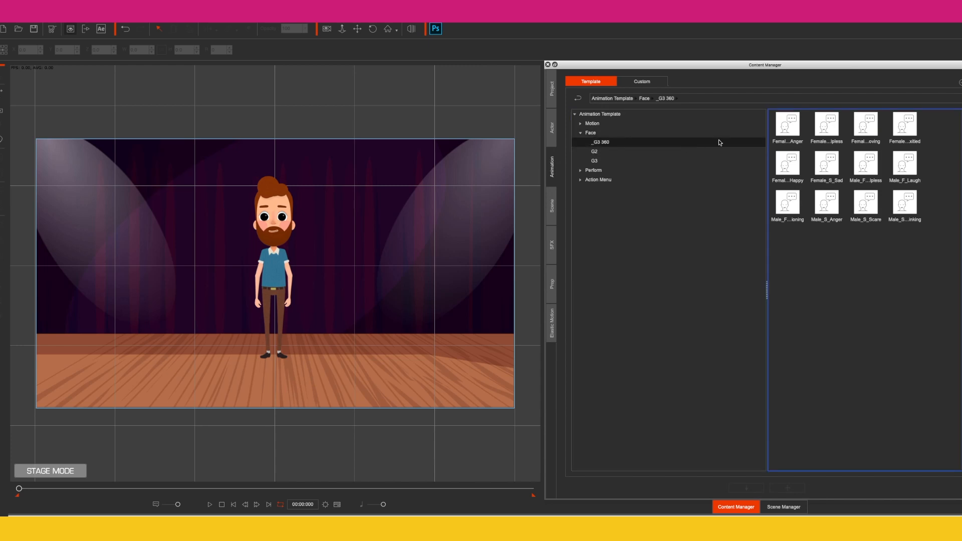
{"action": "left_click_drag", "start_coordinate": [905, 165], "coordinate": [279, 227]}
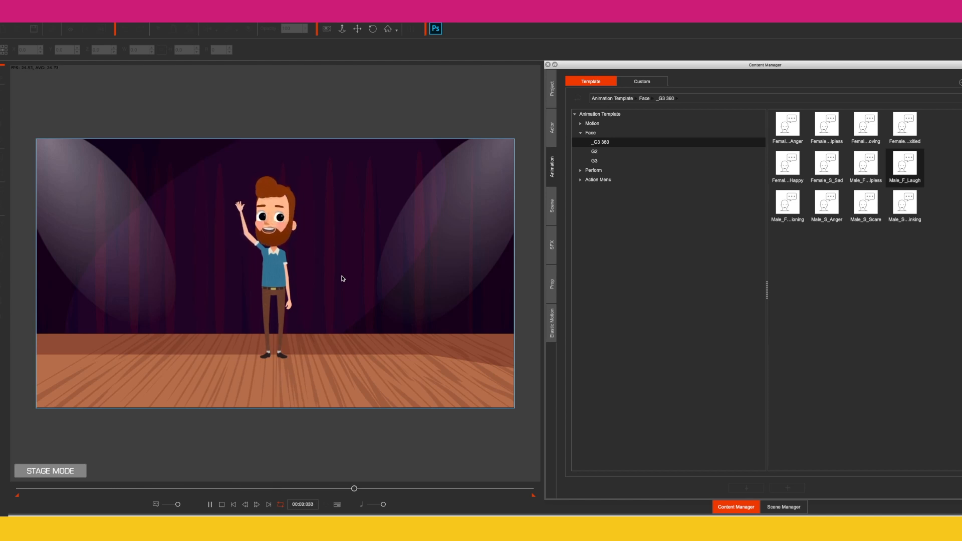
{"action": "key", "text": "space"}
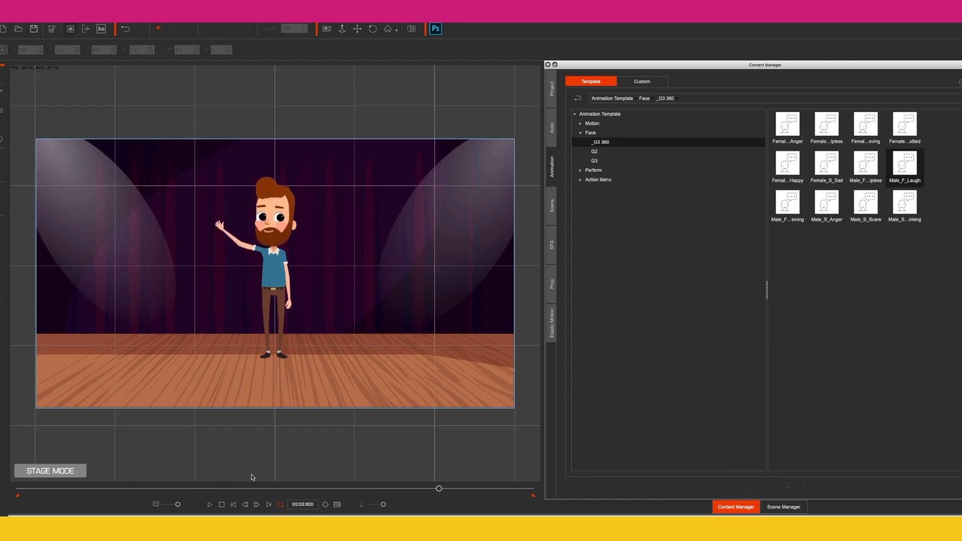
{"action": "left_click", "coordinate": [210, 505]}
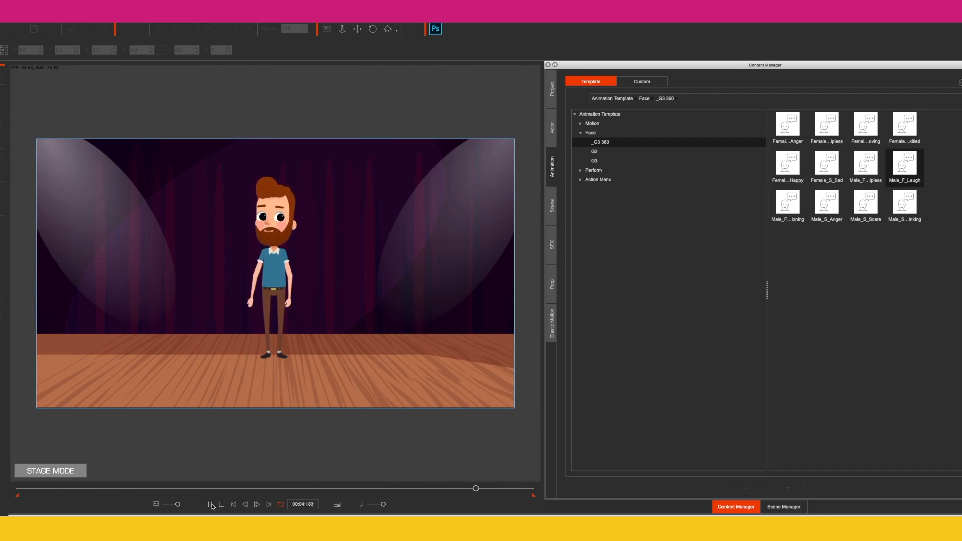
{"action": "left_click", "coordinate": [211, 505]}
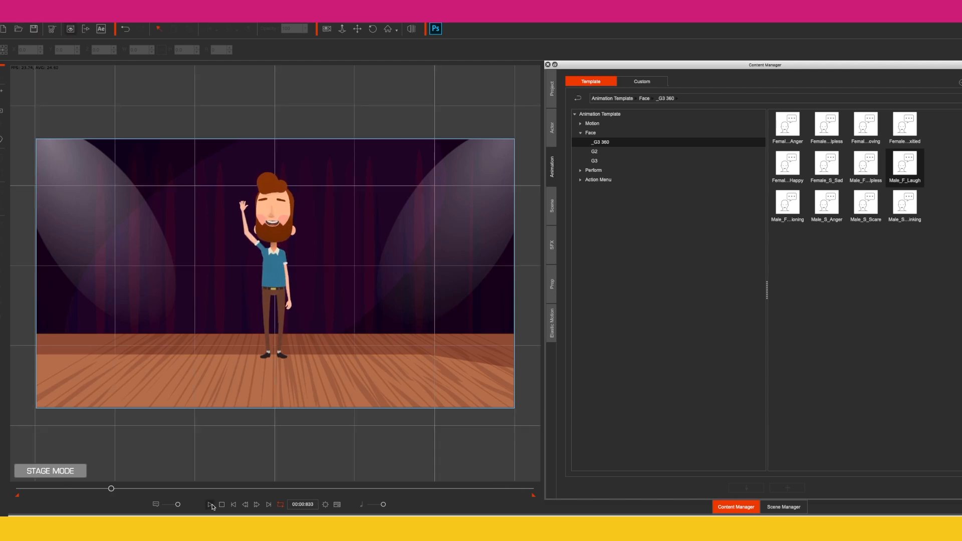